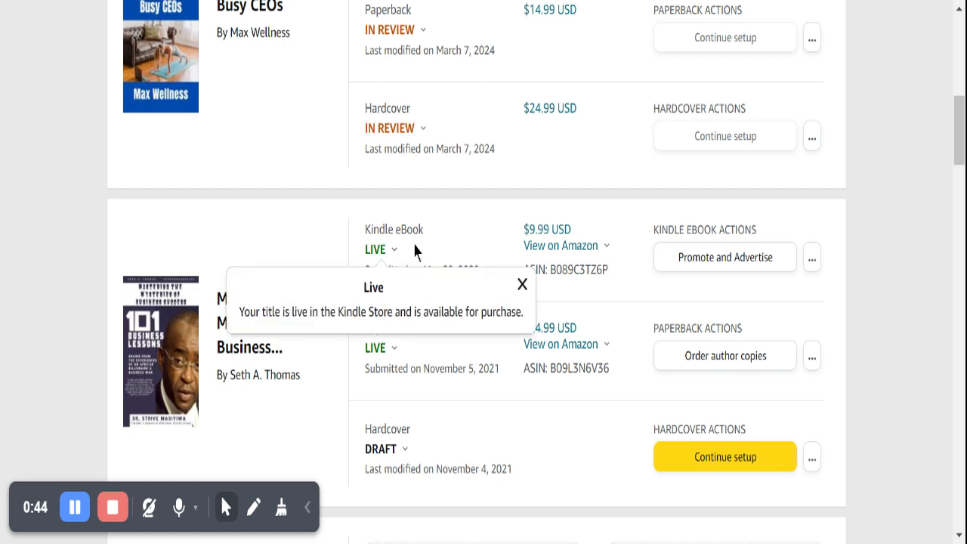
# Open the details of the live Kindle eBook "Mastering the Mysteries of Business..." for editing from the bookshelf
pyautogui.moveTo(390, 251)
pyautogui.click(812, 260)
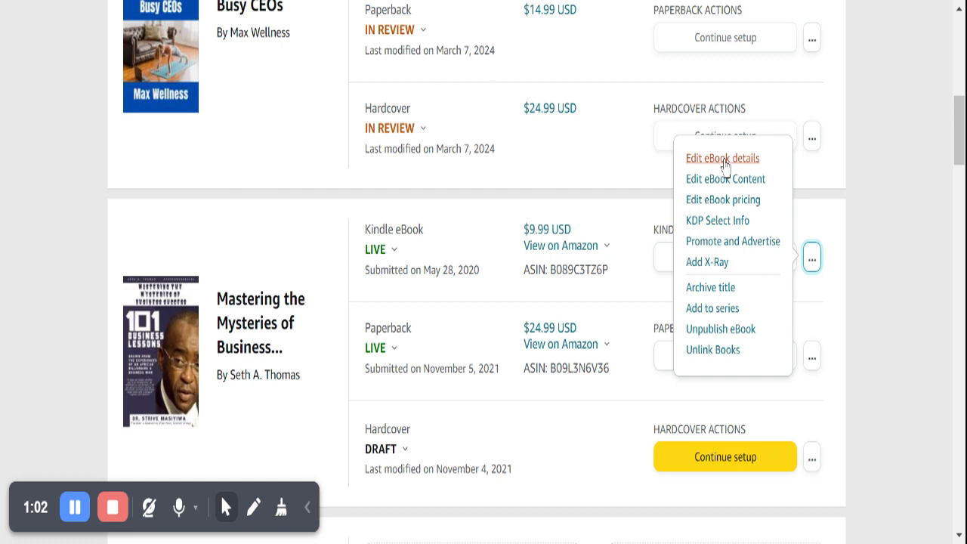
pyautogui.click(308, 243)
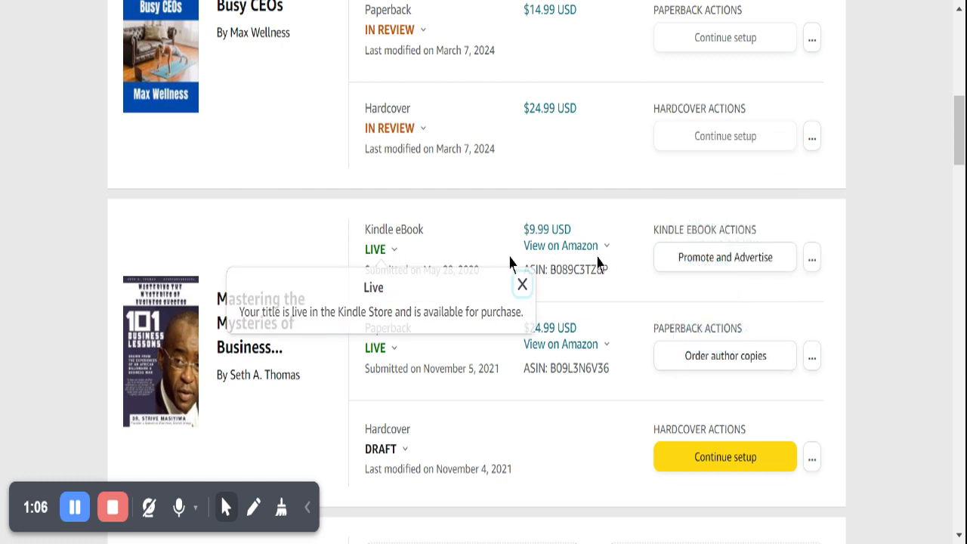
pyautogui.click(813, 260)
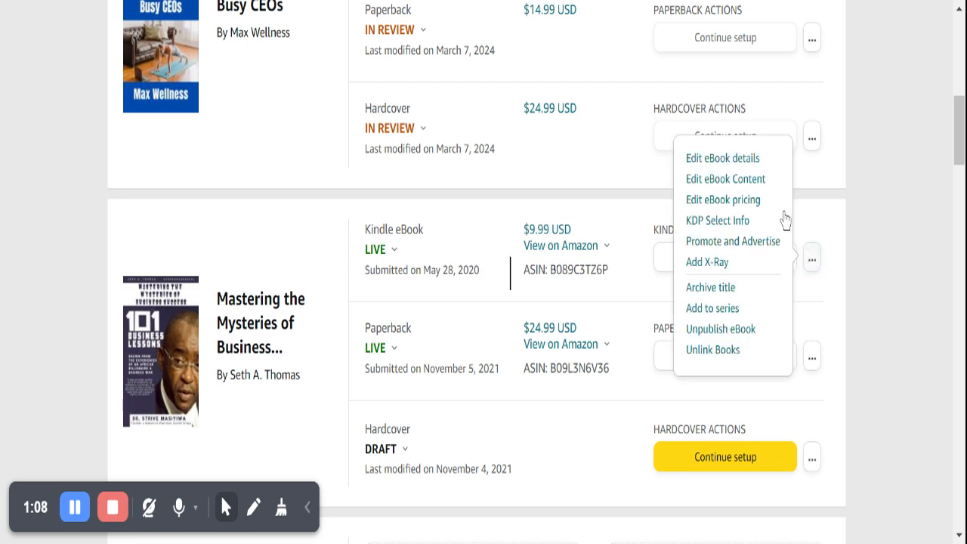
pyautogui.click(710, 182)
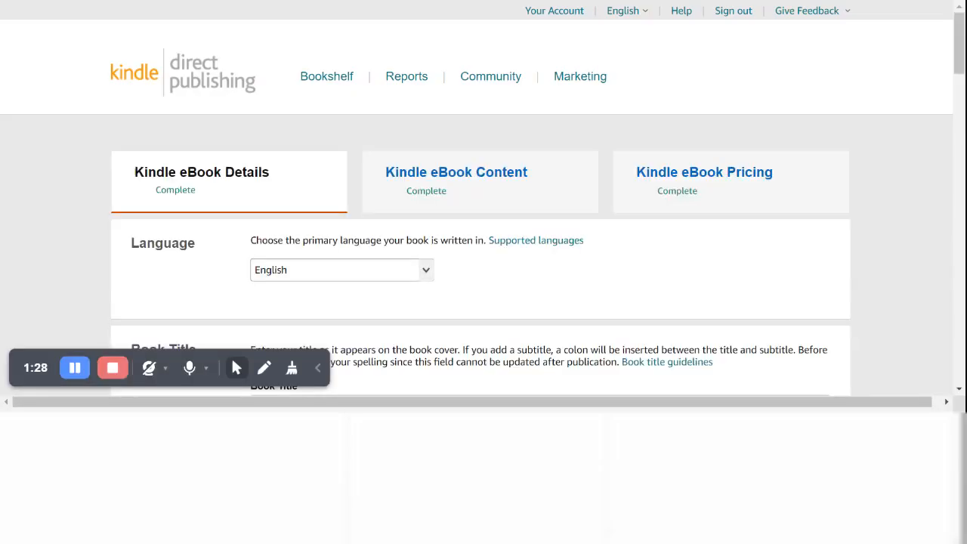
# Review the language, book title and subtitle fields in the Kindle eBook's details
pyautogui.click(317, 368)
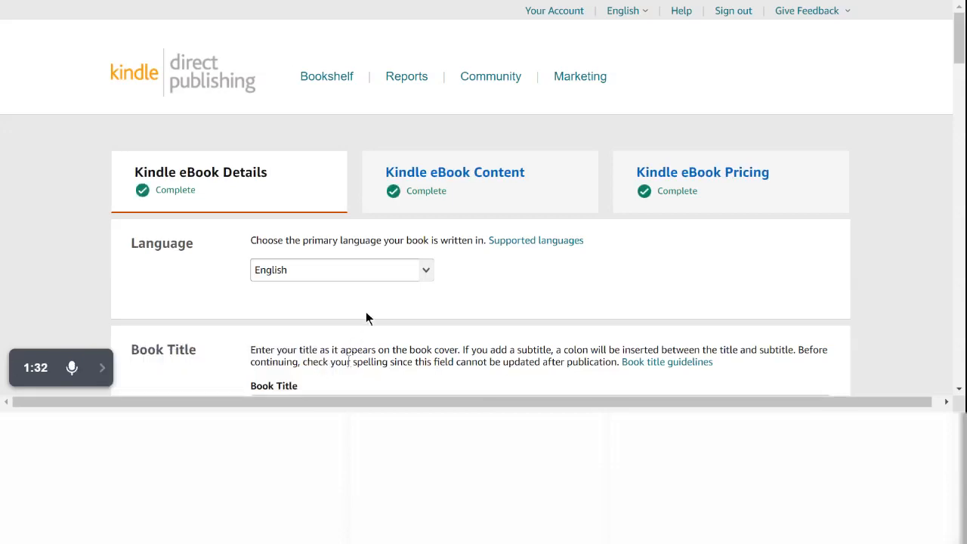
pyautogui.scroll(-1, 366, 311)
pyautogui.scroll(-1, 366, 317)
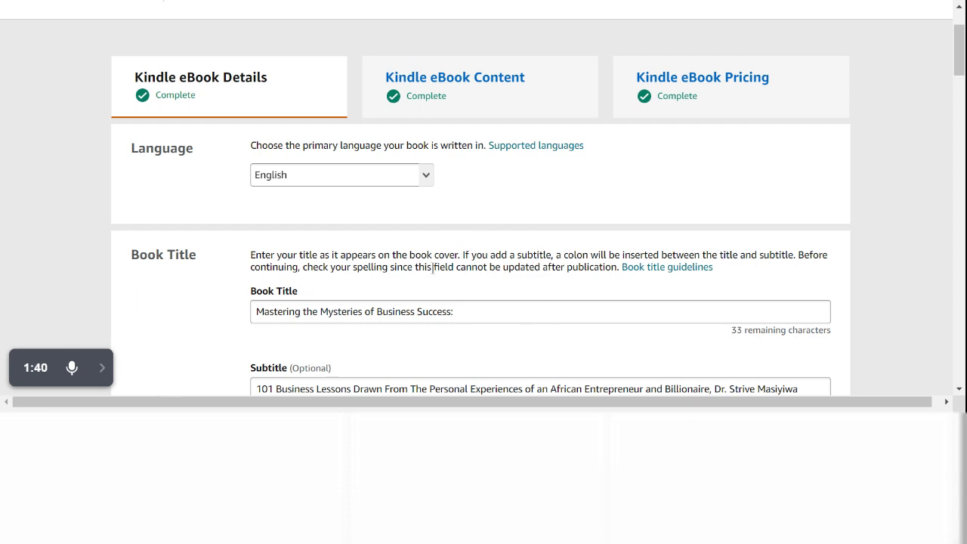
pyautogui.scroll(2, 533, 340)
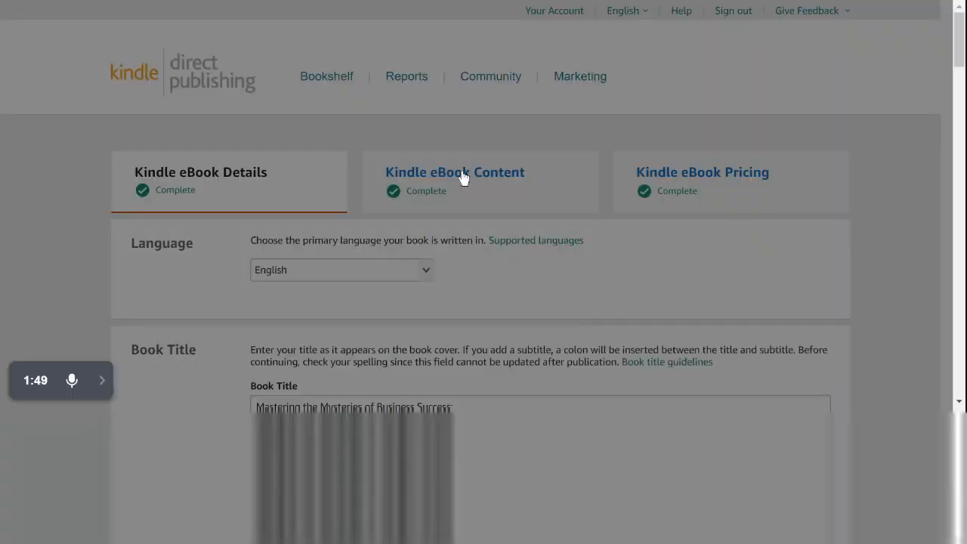
# Go to the Kindle eBook Content page without saving and examine its manuscript, cover, AI-generated content, preview and ISBN sections
pyautogui.click(463, 177)
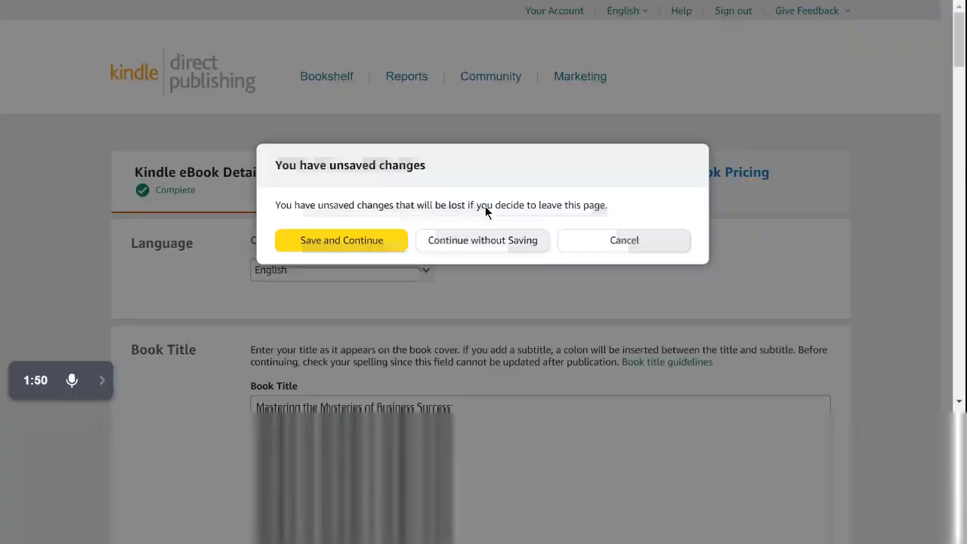
pyautogui.click(488, 242)
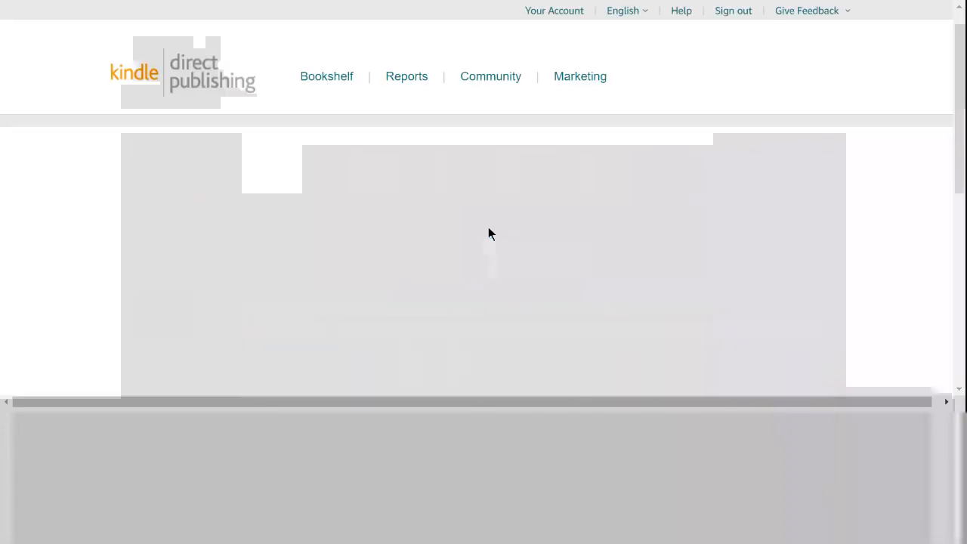
pyautogui.scroll(-8, 444, 196)
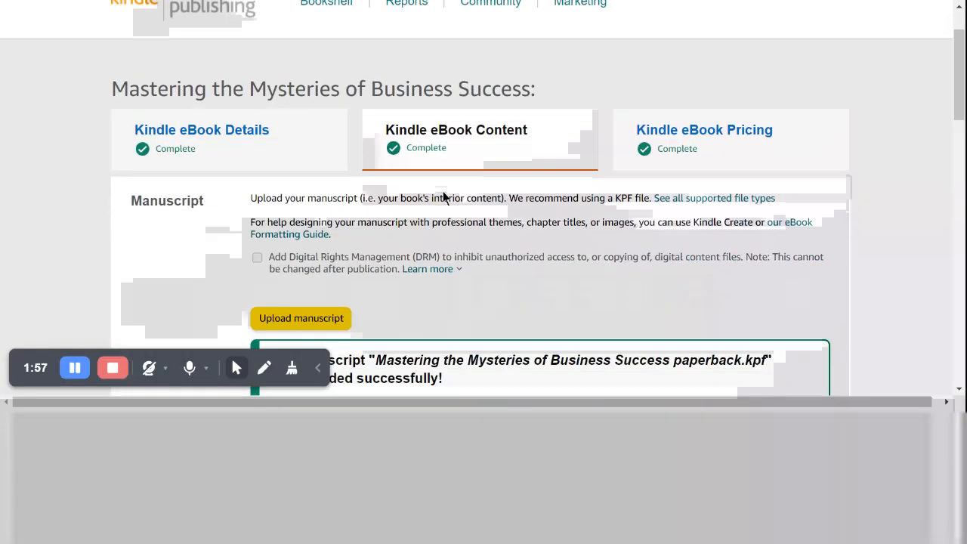
pyautogui.scroll(-3, 444, 190)
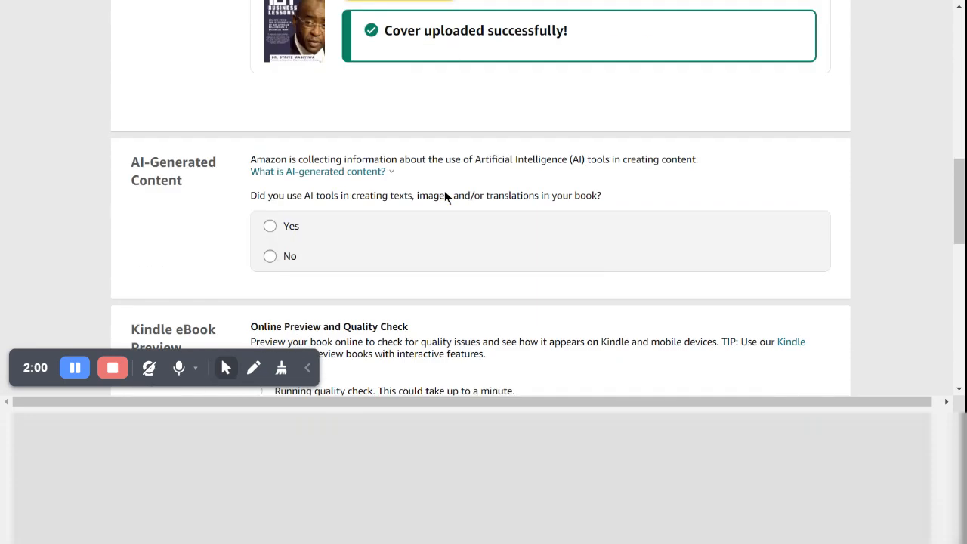
pyautogui.scroll(10, 445, 190)
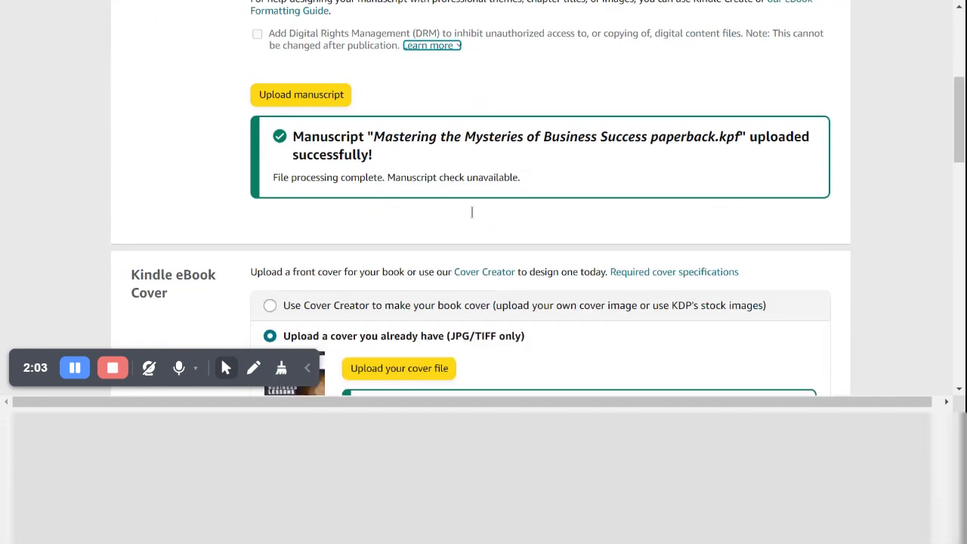
pyautogui.scroll(-5, 474, 212)
pyautogui.scroll(-6, 475, 218)
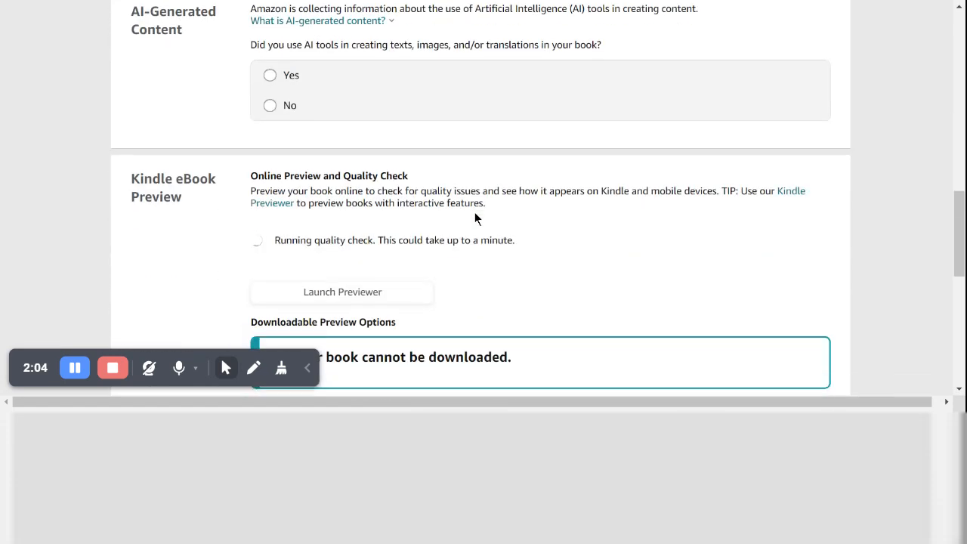
pyautogui.scroll(4, 475, 218)
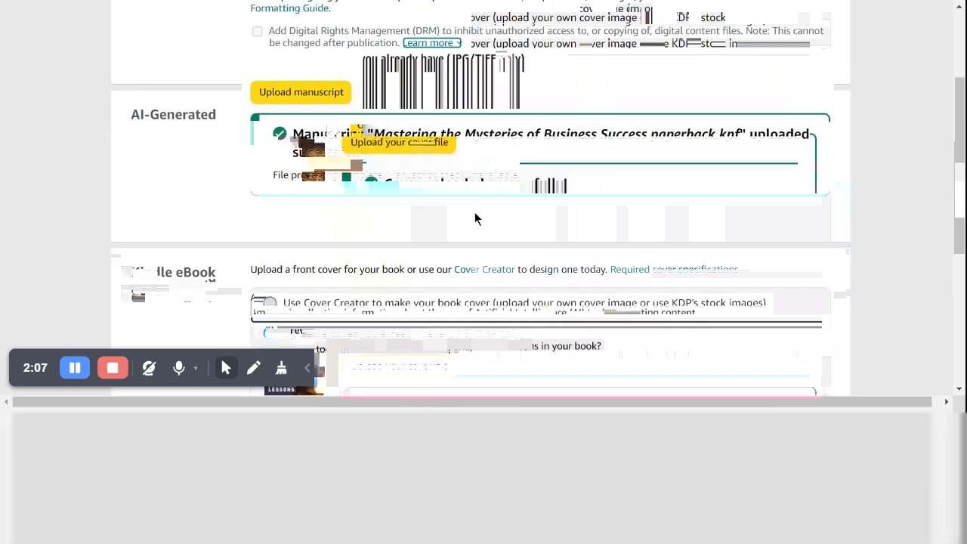
pyautogui.scroll(3, 475, 214)
pyautogui.scroll(-1, 453, 235)
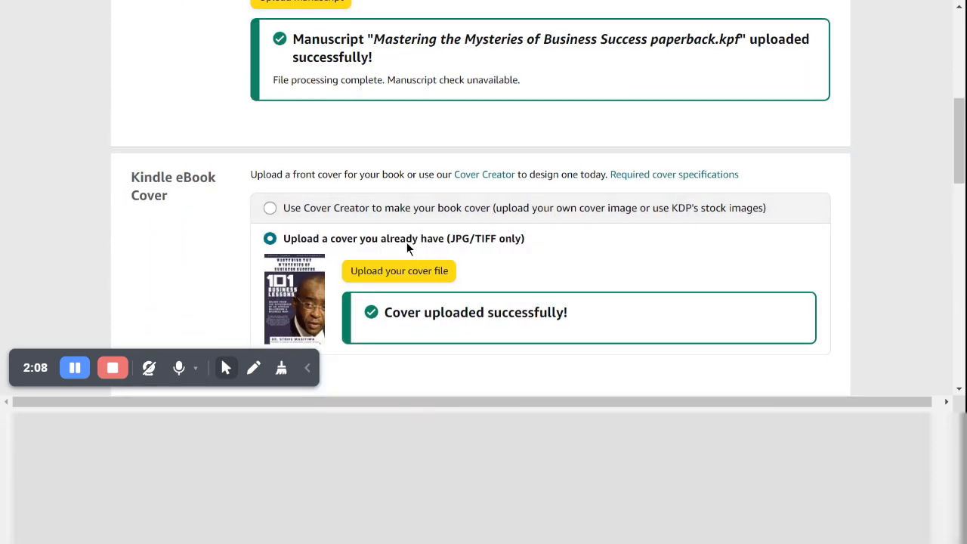
pyautogui.scroll(2, 332, 240)
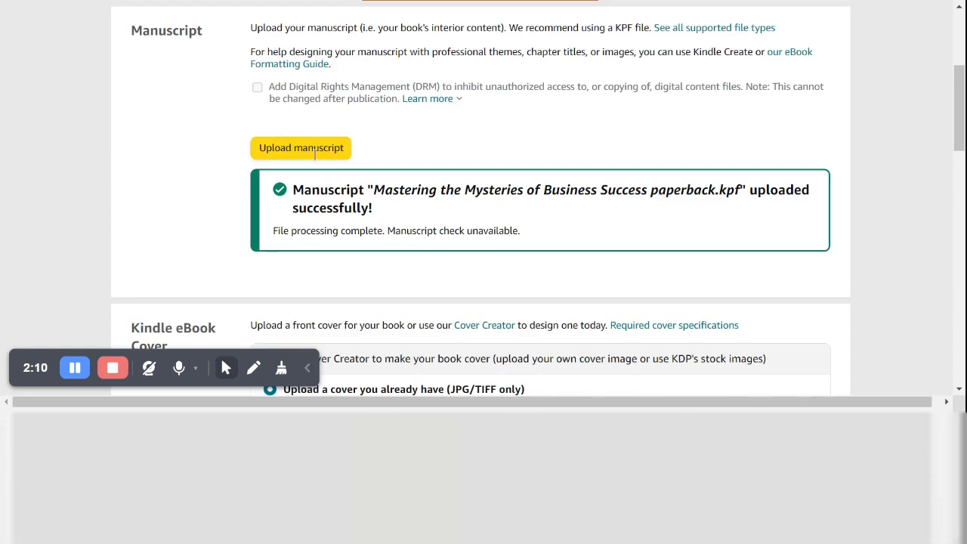
pyautogui.scroll(-6, 340, 170)
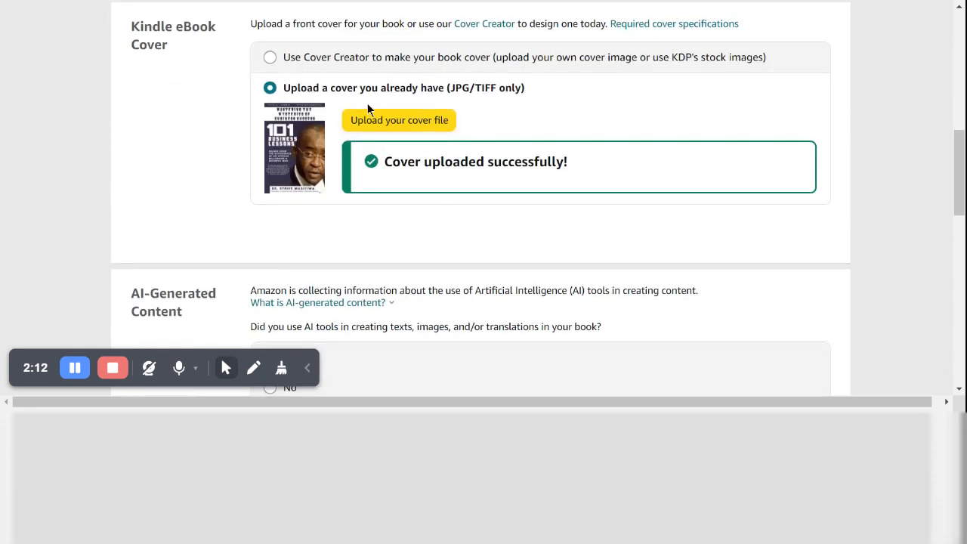
pyautogui.scroll(-5, 387, 108)
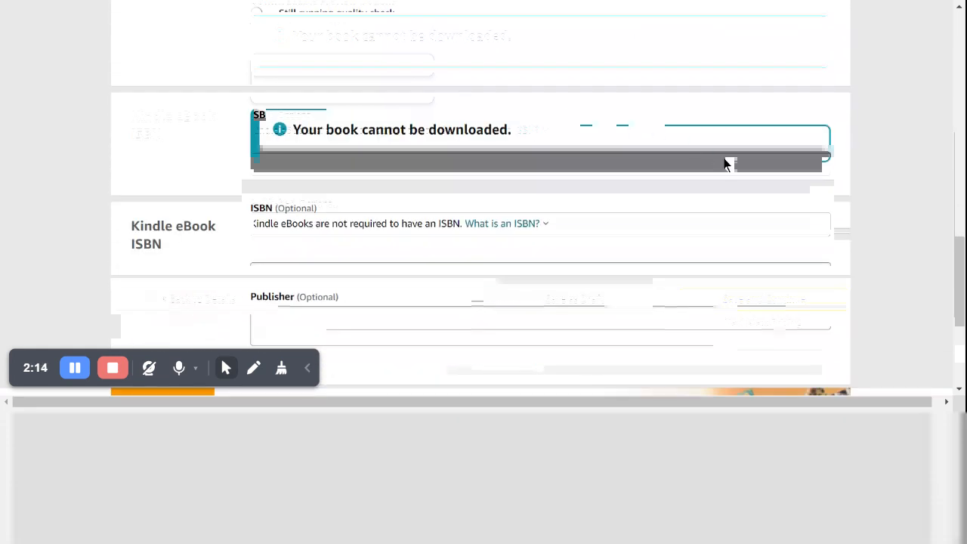
pyautogui.scroll(3, 726, 162)
pyautogui.scroll(10, 594, 223)
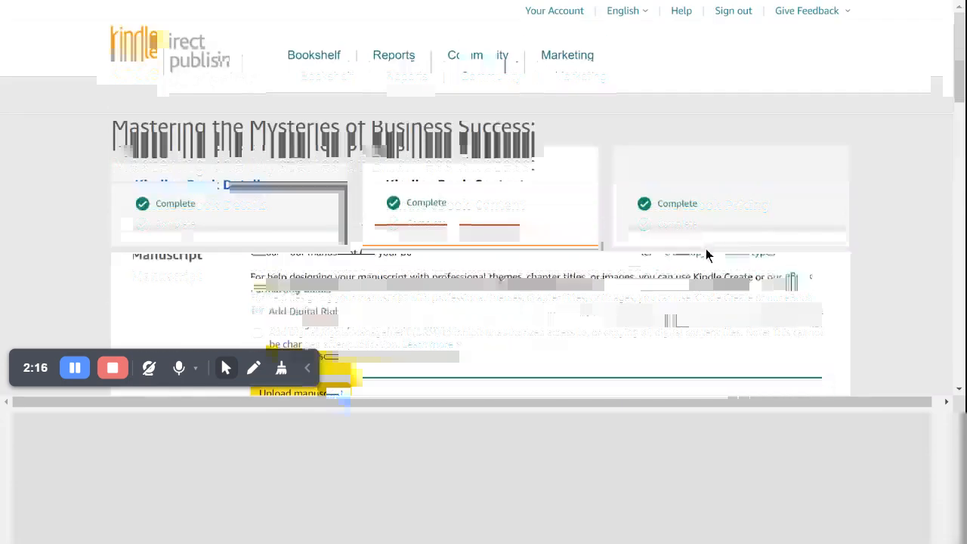
# Open the Kindle eBook Pricing page and examine the primary marketplace, royalty plan and list prices for each marketplace
pyautogui.click(717, 219)
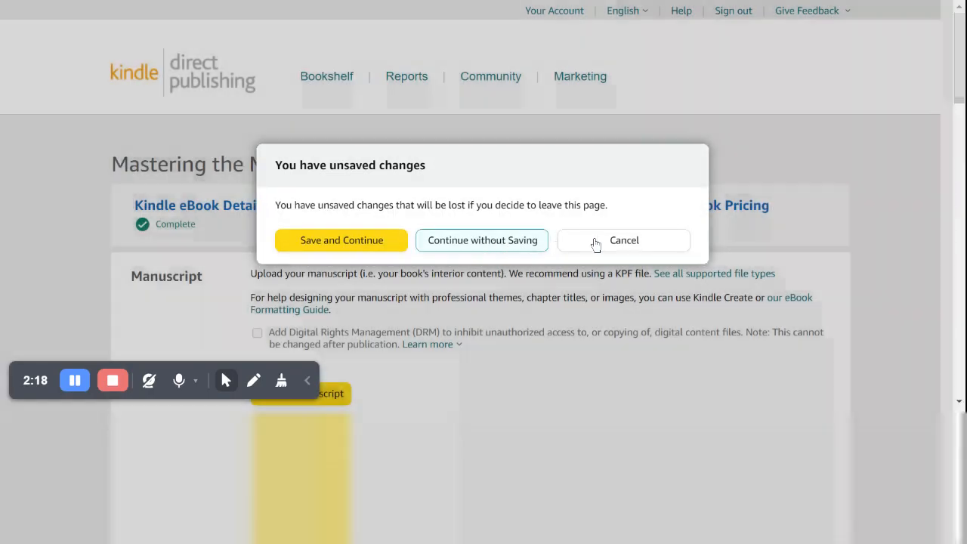
pyautogui.click(616, 240)
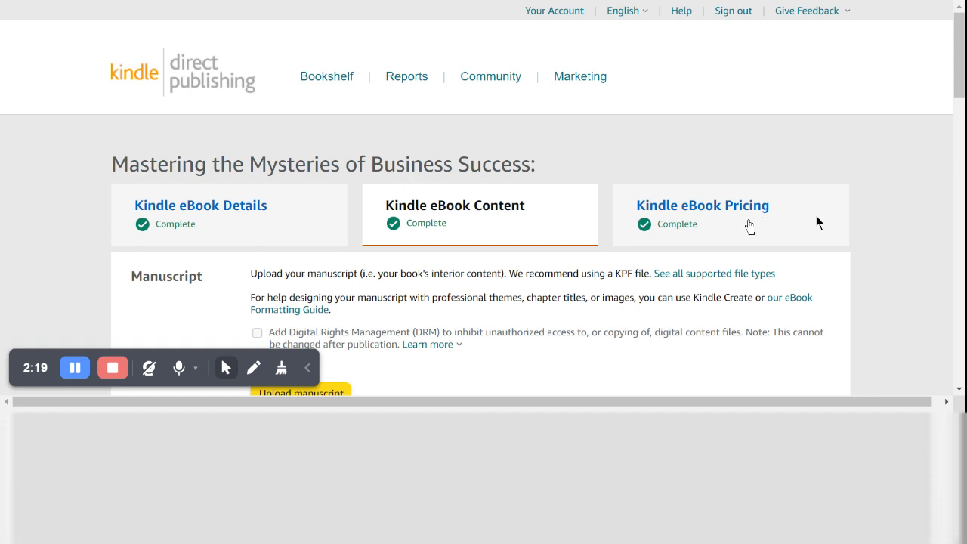
pyautogui.click(713, 209)
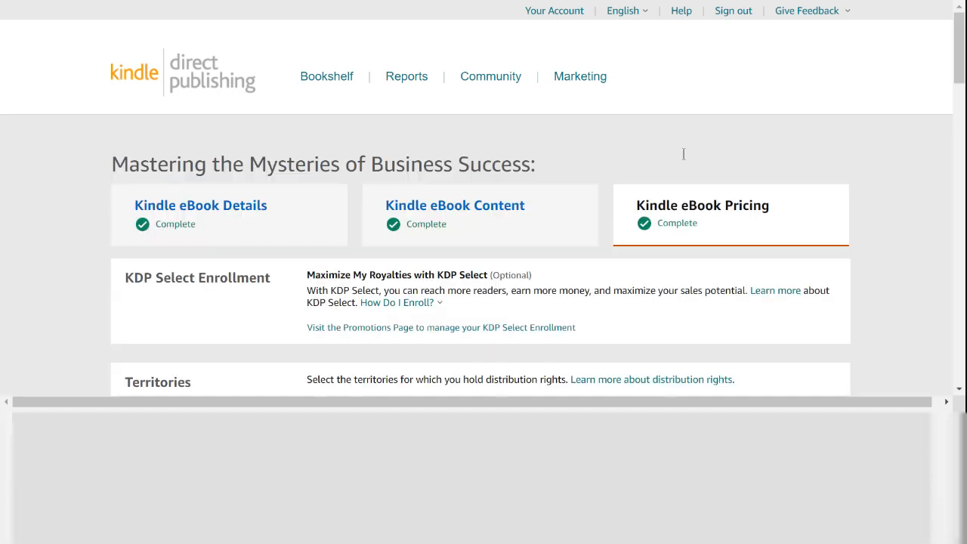
pyautogui.scroll(-6, 719, 210)
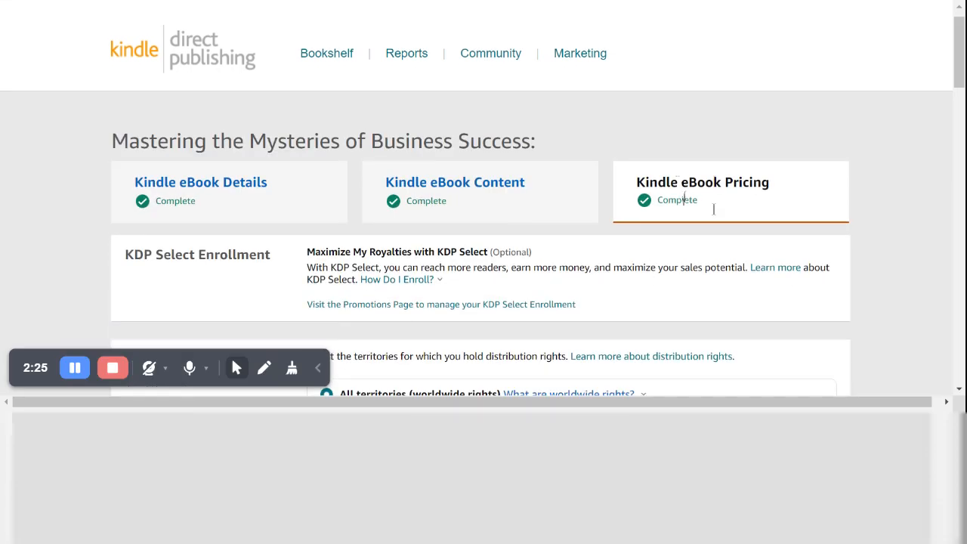
pyautogui.scroll(-2, 715, 193)
pyautogui.scroll(6, 589, 174)
pyautogui.scroll(-7, 697, 80)
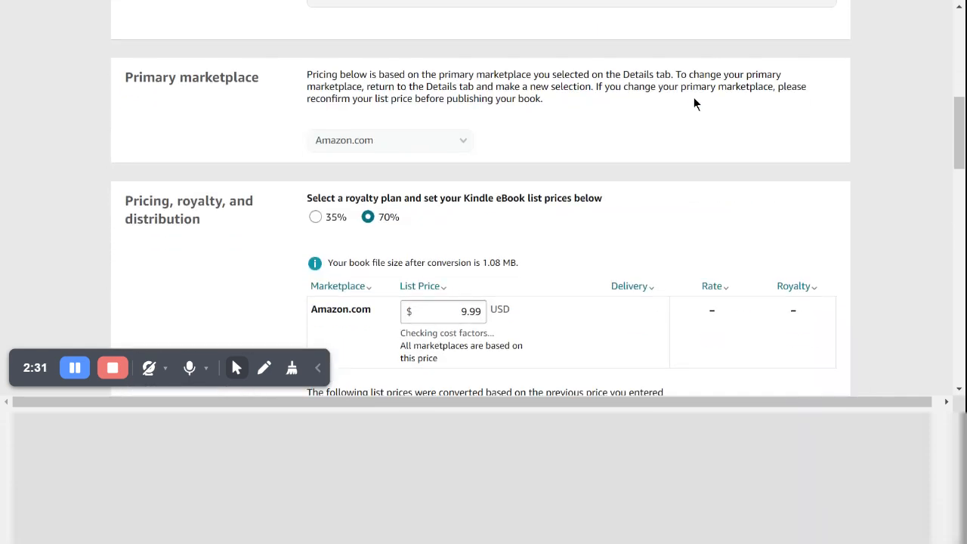
pyautogui.scroll(-5, 454, 196)
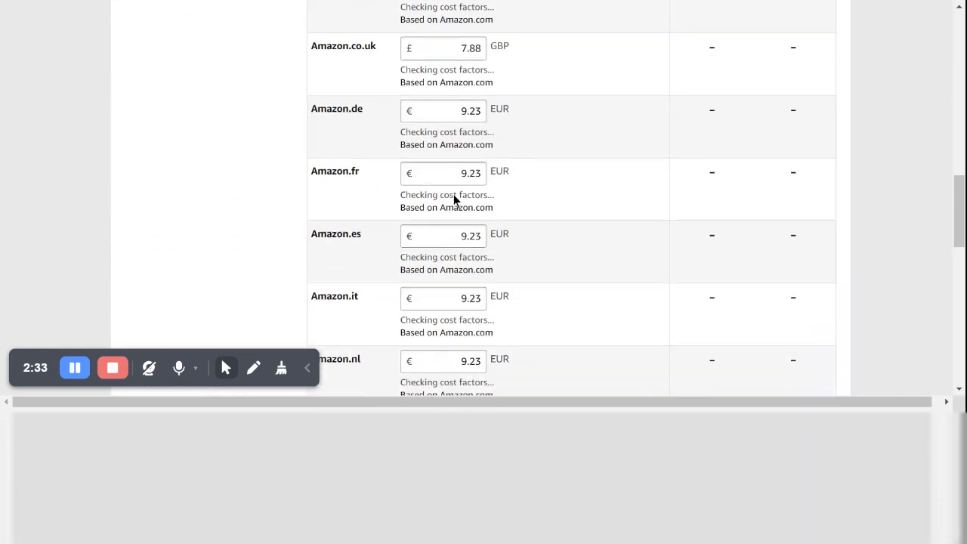
pyautogui.scroll(6, 473, 178)
pyautogui.scroll(2, 473, 176)
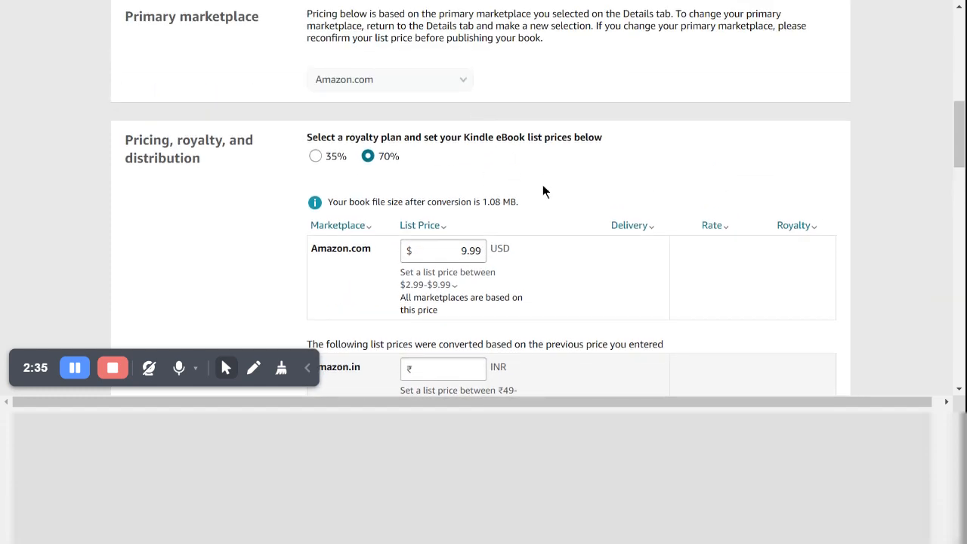
pyautogui.scroll(5, 545, 182)
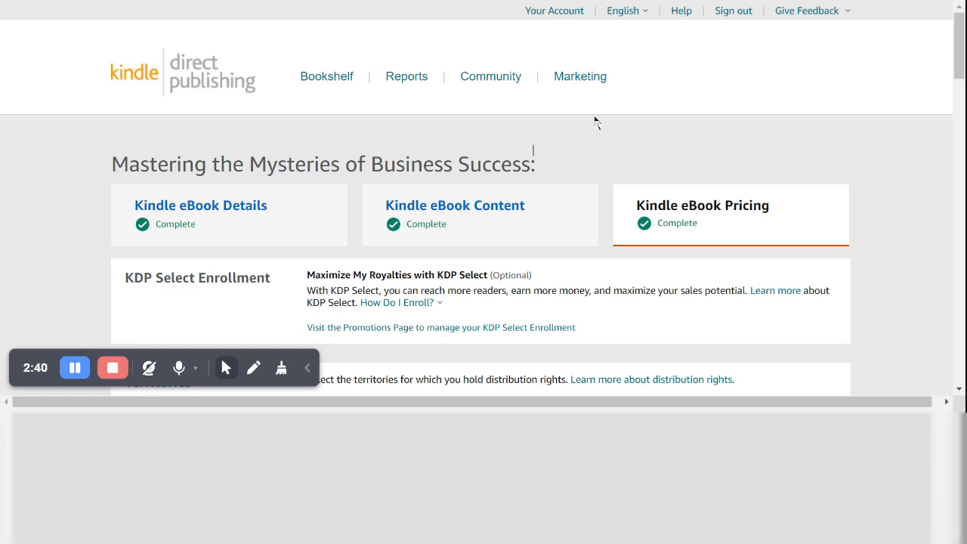
# Return to the bookshelf without saving and open the details of the same title's live paperback for editing
pyautogui.click(345, 80)
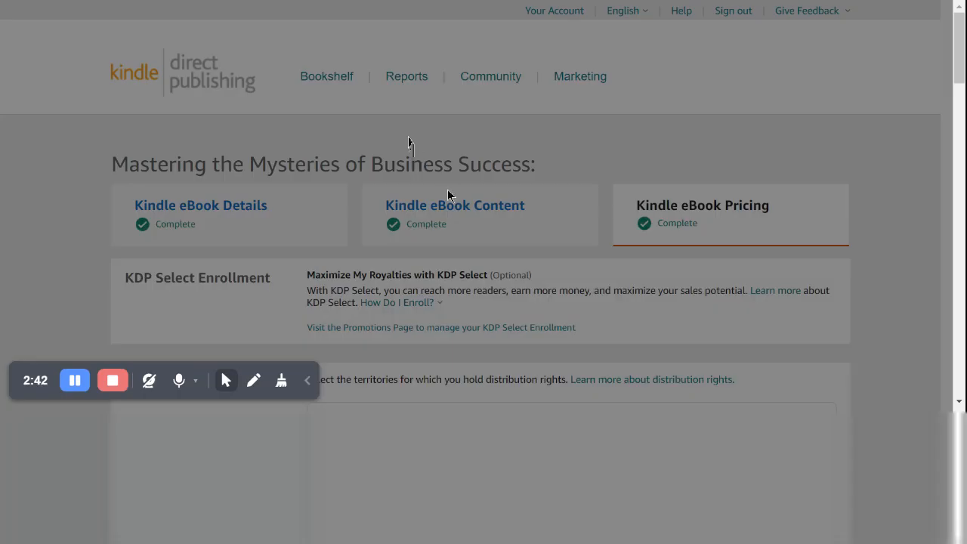
pyautogui.click(482, 246)
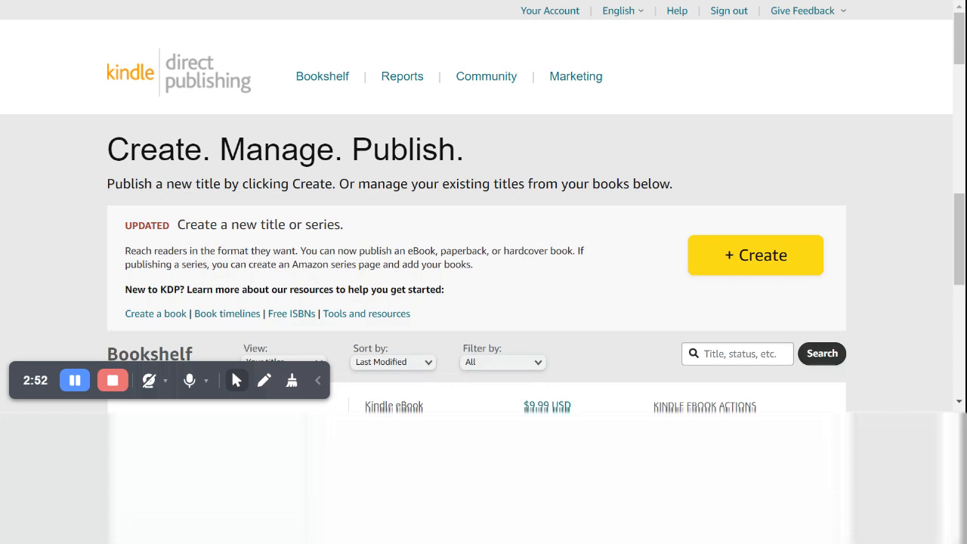
pyautogui.scroll(-2, 476, 233)
pyautogui.scroll(-3, 532, 184)
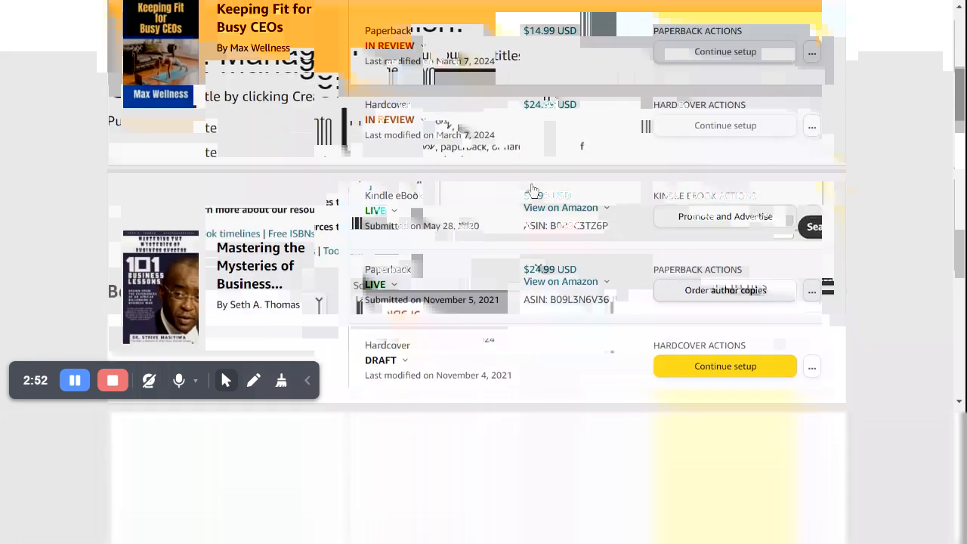
pyautogui.click(812, 213)
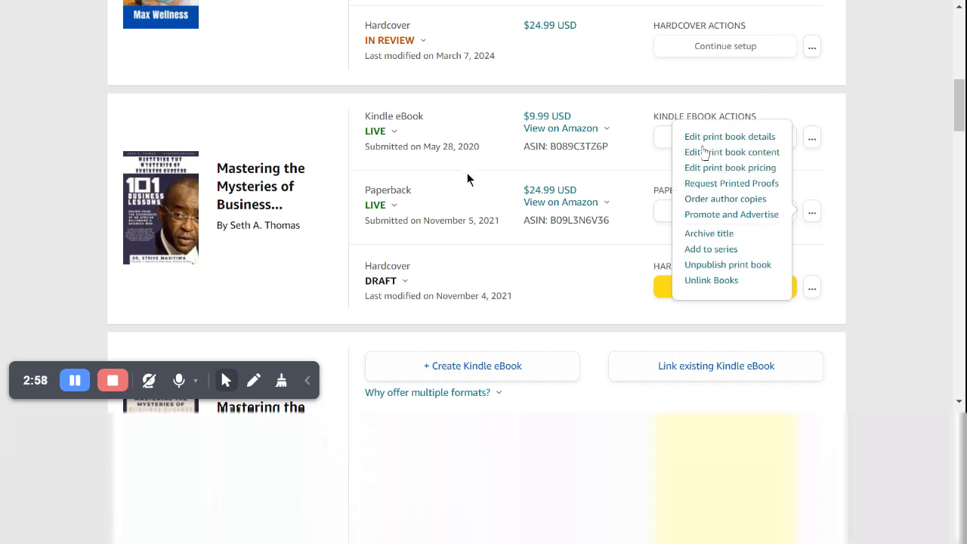
pyautogui.press('Escape')
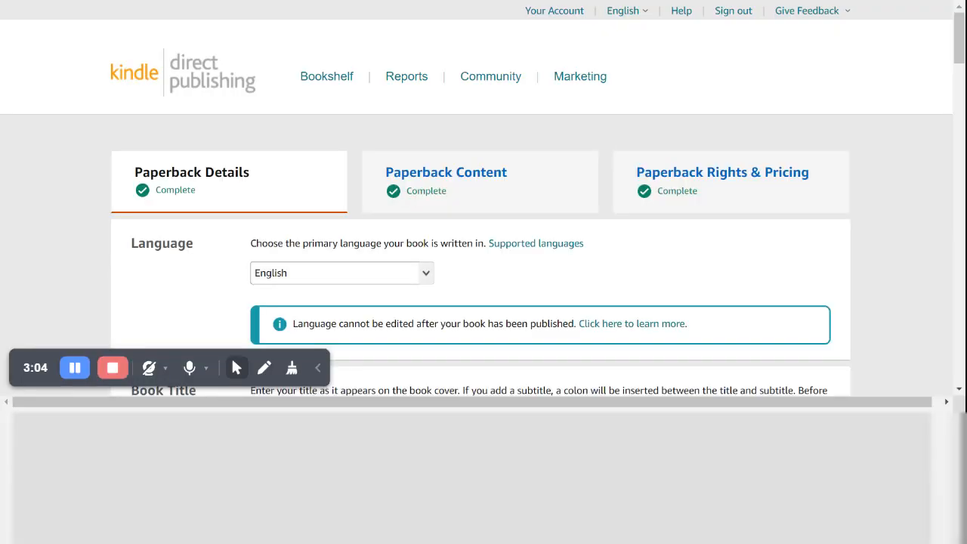
# Review which paperback details can be edited, covering the language, title, subtitle, series, author and contributor sections
pyautogui.scroll(-2, 468, 176)
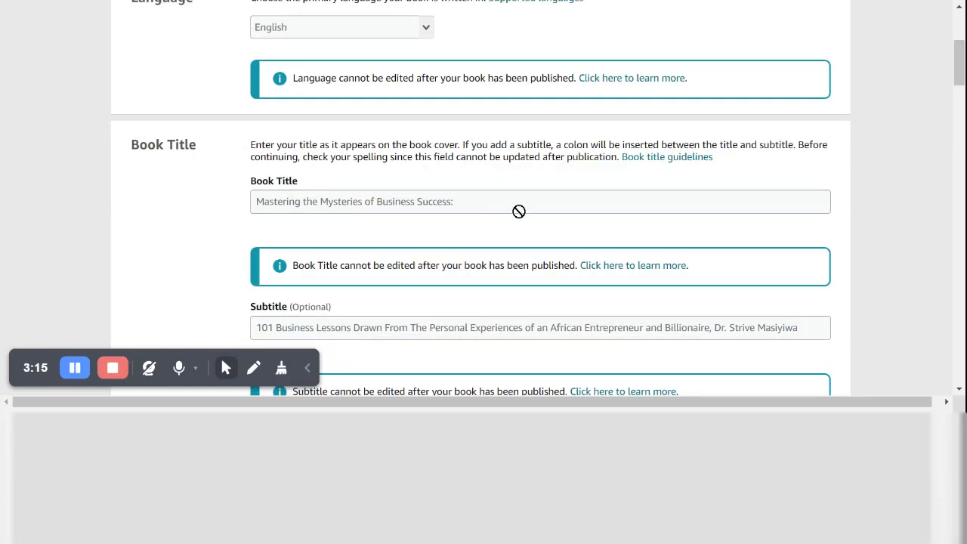
pyautogui.scroll(-3, 381, 210)
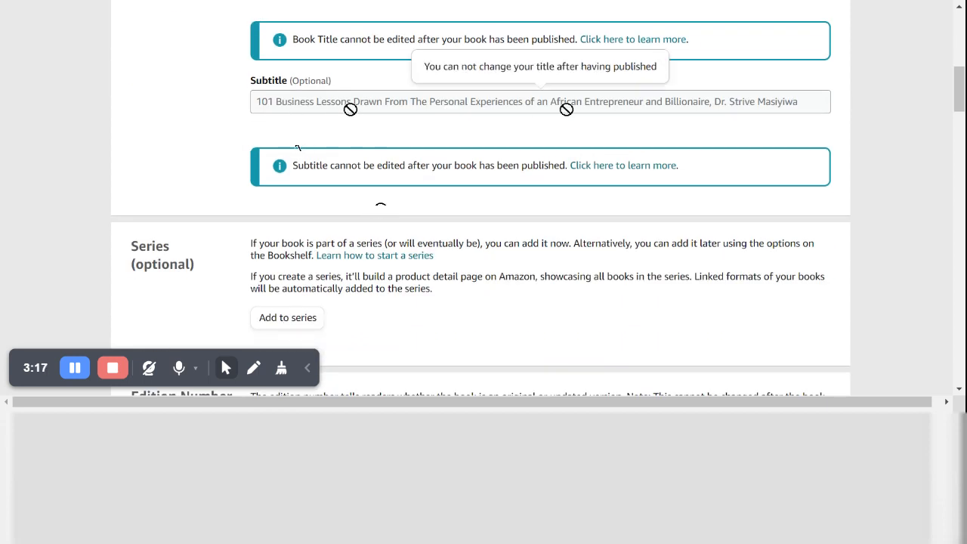
pyautogui.scroll(-3, 566, 109)
pyautogui.scroll(-4, 569, 119)
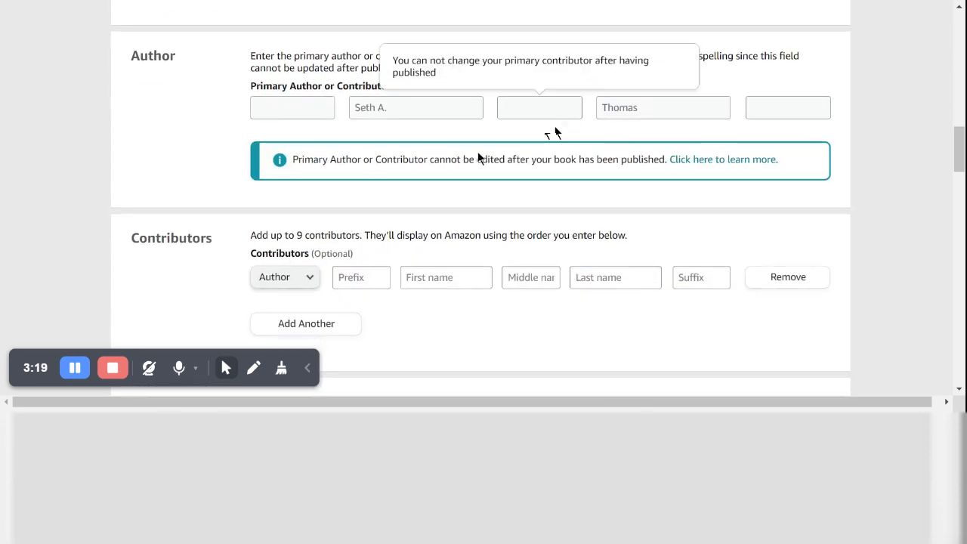
# Review the remaining paperback details, covering the contributors, description, publishing rights, primary audience, categories, keywords and publication date sections
pyautogui.scroll(-4, 493, 134)
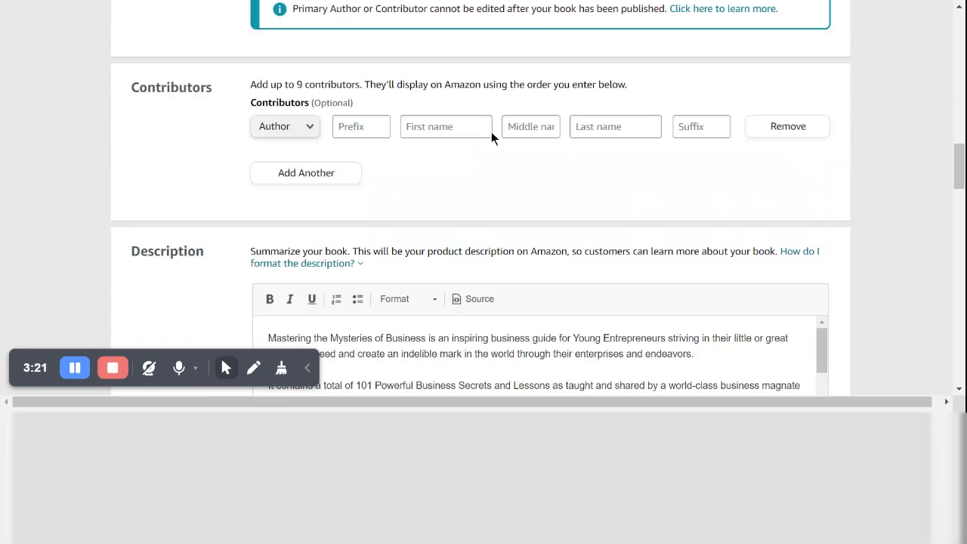
pyautogui.scroll(-2, 457, 222)
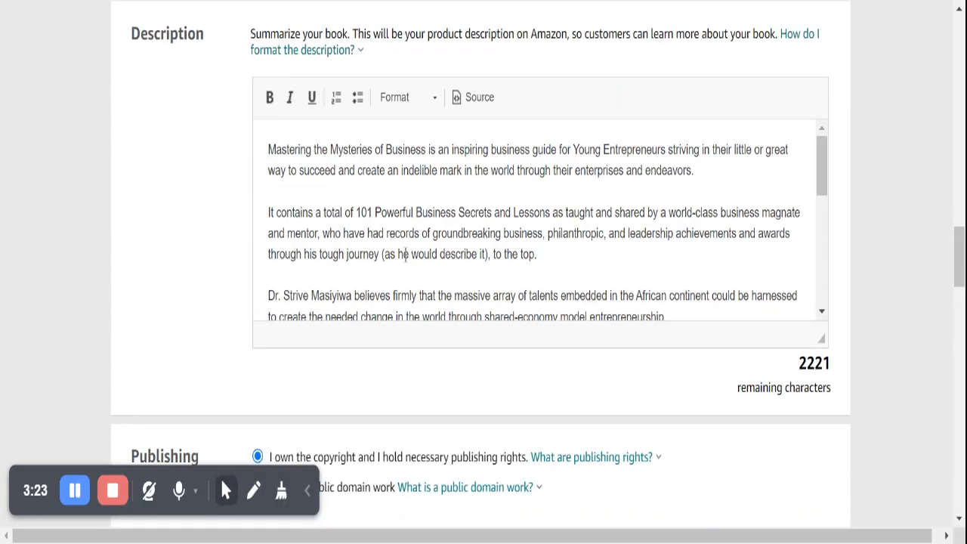
pyautogui.scroll(-10, 393, 212)
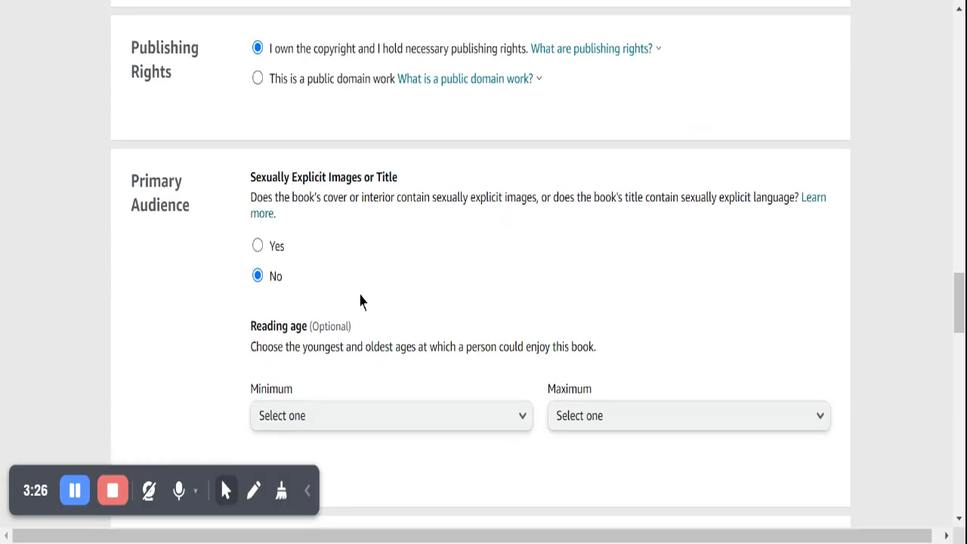
pyautogui.scroll(-12, 337, 331)
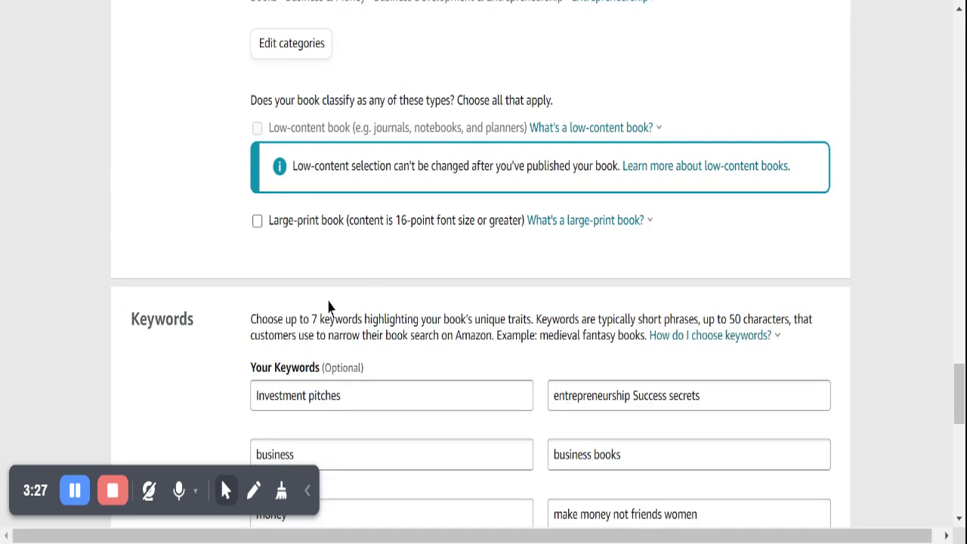
pyautogui.scroll(-4, 596, 372)
# Leave the paperback details without saving and open the Paperback Content page
pyautogui.scroll(10, 601, 373)
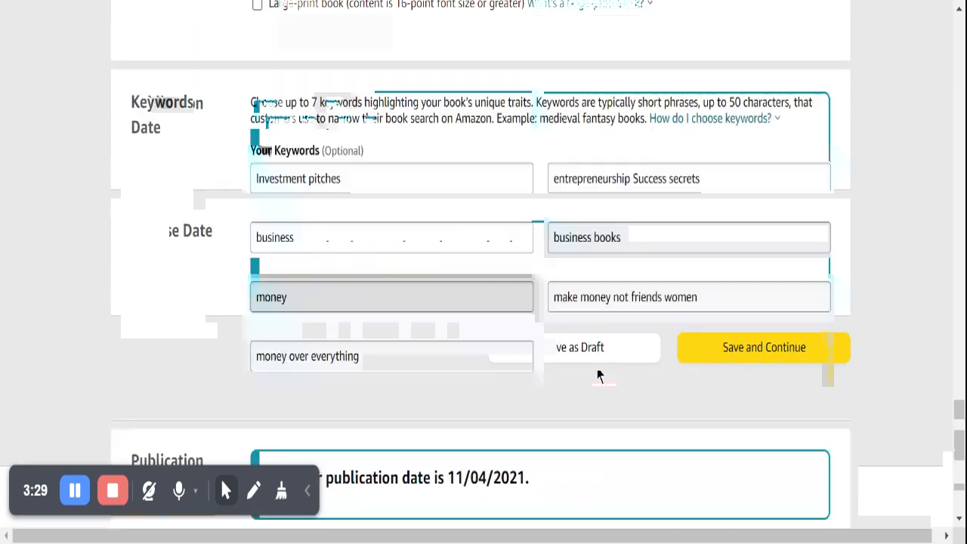
pyautogui.scroll(20, 607, 378)
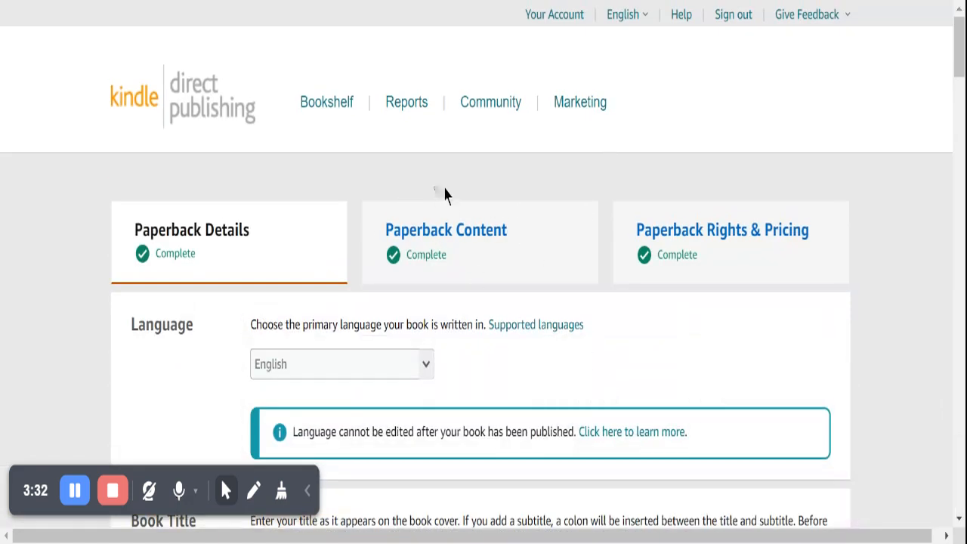
pyautogui.click(468, 242)
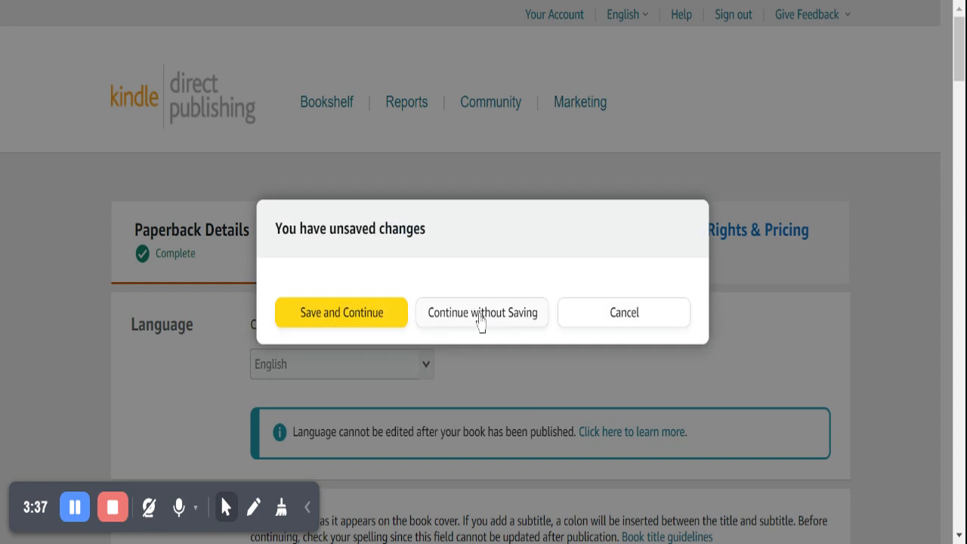
pyautogui.click(481, 314)
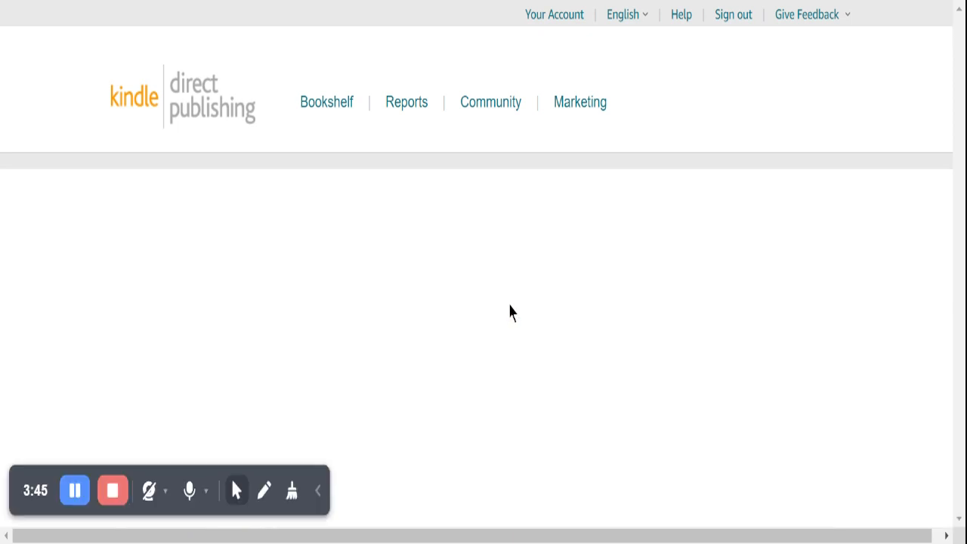
# Examine the paperback's print options, covering ink and paper type, trim size, bleed settings and cover finish
pyautogui.scroll(-8, 510, 310)
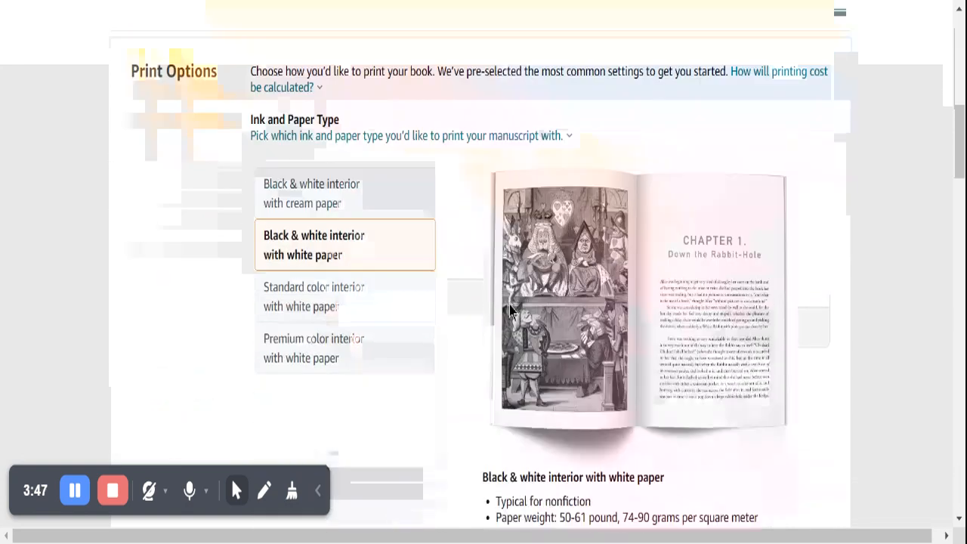
pyautogui.scroll(-4, 510, 310)
pyautogui.scroll(5, 492, 298)
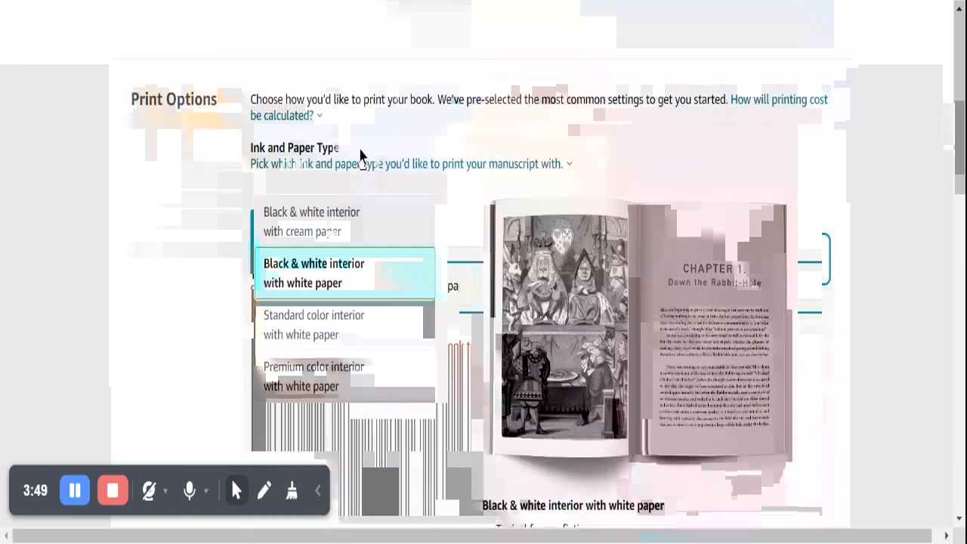
pyautogui.scroll(-4, 378, 272)
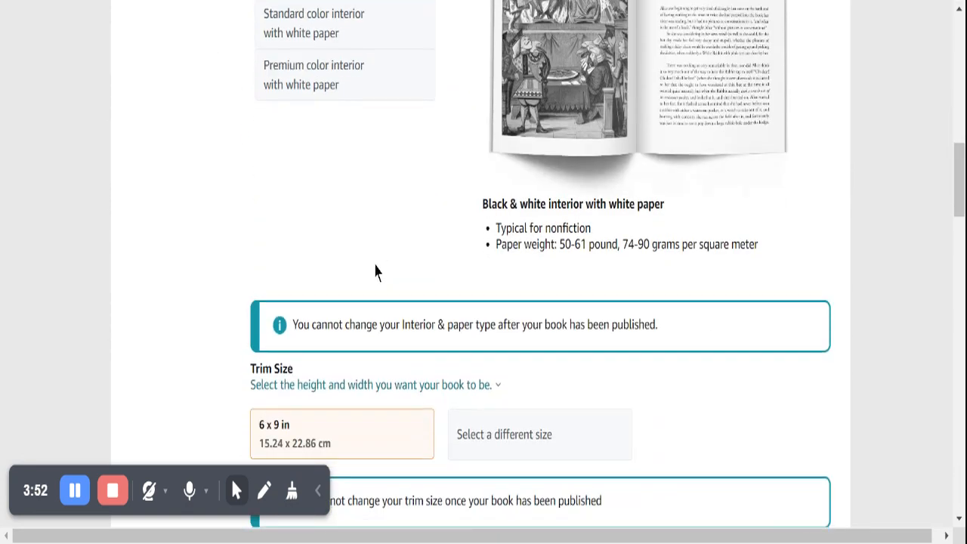
pyautogui.scroll(-5, 378, 214)
pyautogui.scroll(3, 467, 273)
pyautogui.scroll(-3, 466, 274)
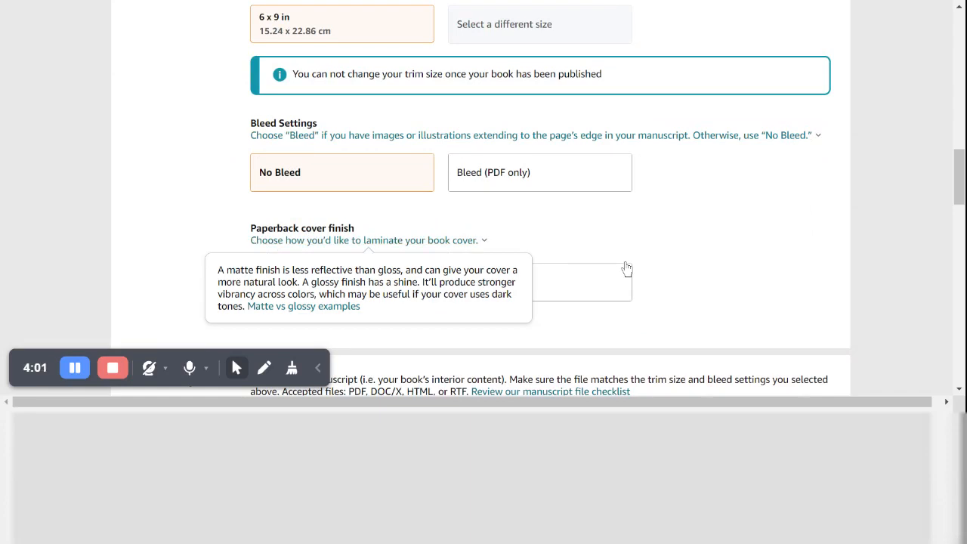
# Examine the paperback's manuscript, book cover, AI-generated content and book preview sections
pyautogui.scroll(-2, 635, 270)
pyautogui.scroll(-5, 642, 274)
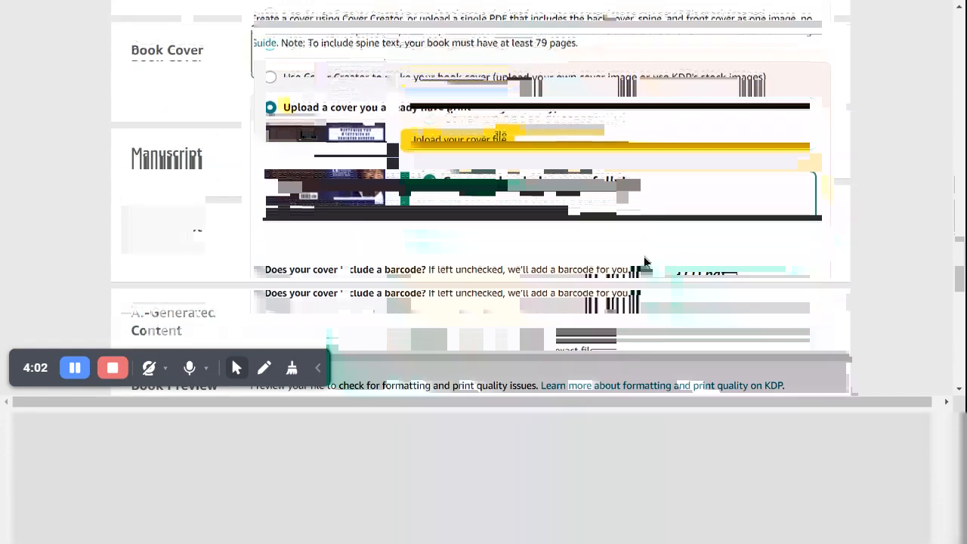
pyautogui.scroll(-2, 461, 195)
pyautogui.scroll(6, 441, 195)
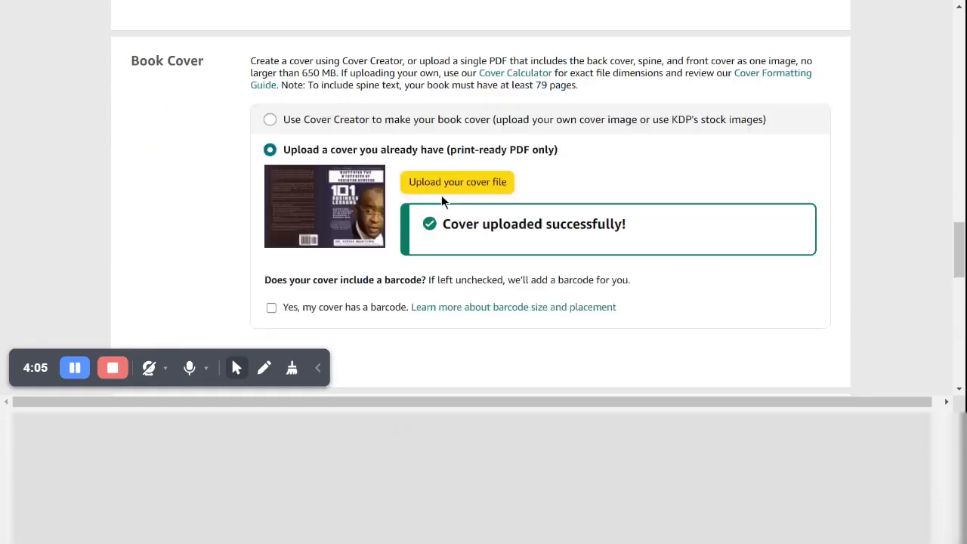
pyautogui.scroll(-7, 440, 200)
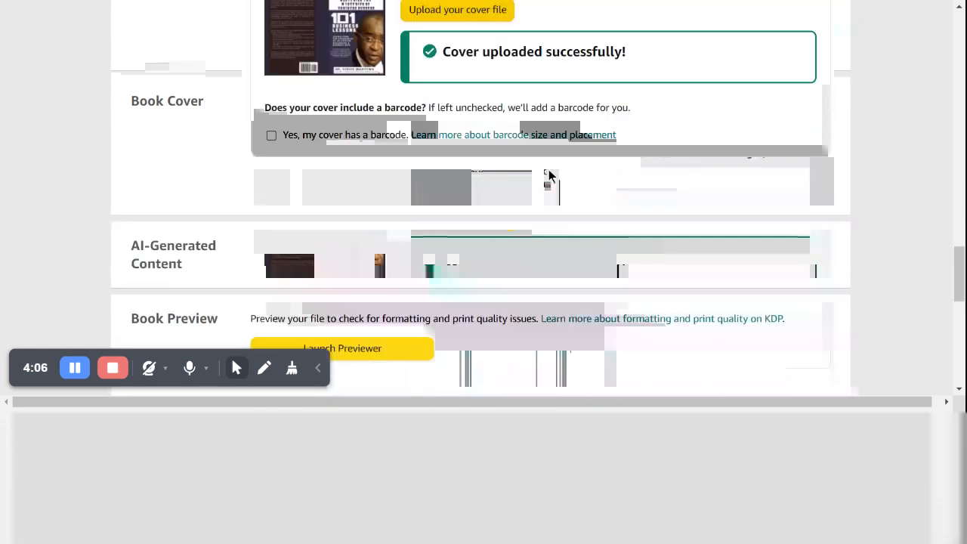
# Leave the paperback content without saving and open the Paperback Rights & Pricing page
pyautogui.scroll(15, 761, 224)
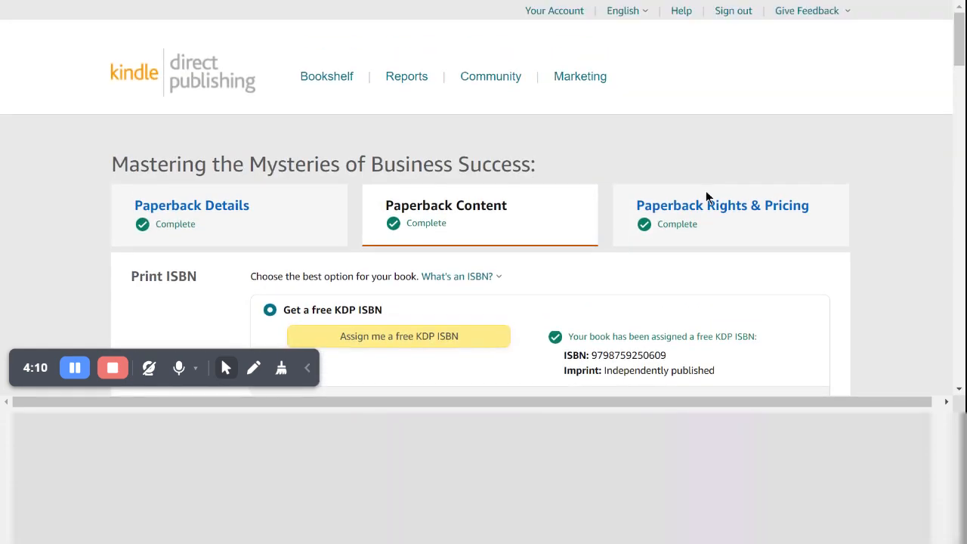
pyautogui.click(702, 219)
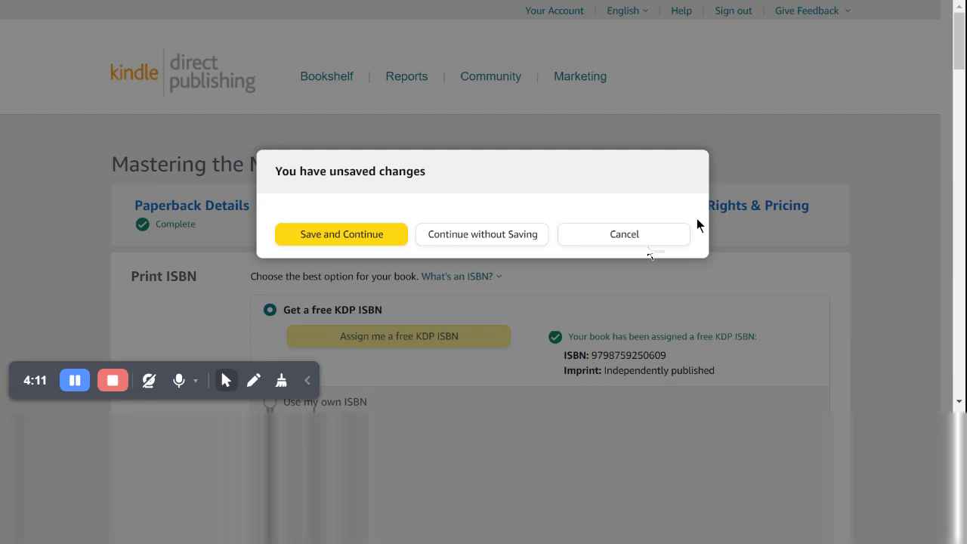
pyautogui.click(518, 235)
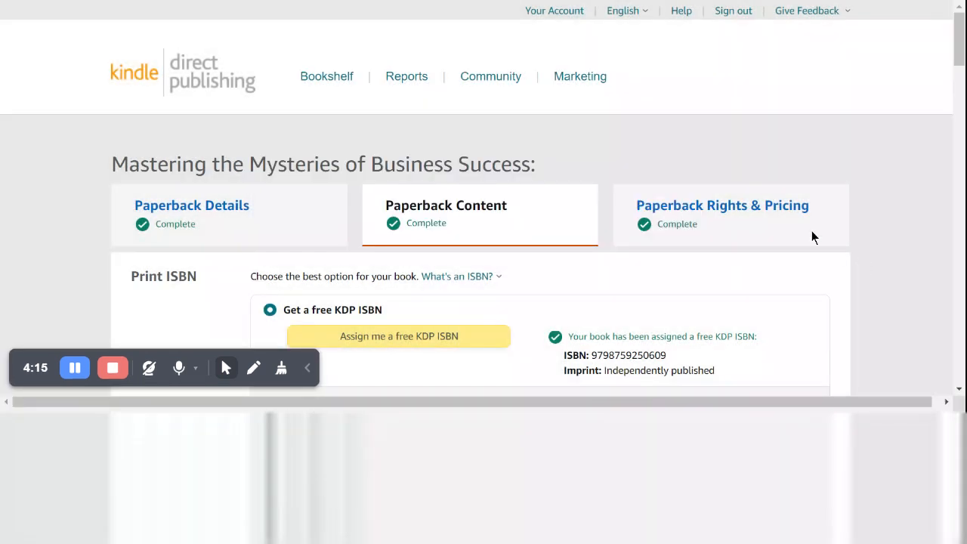
pyautogui.click(769, 233)
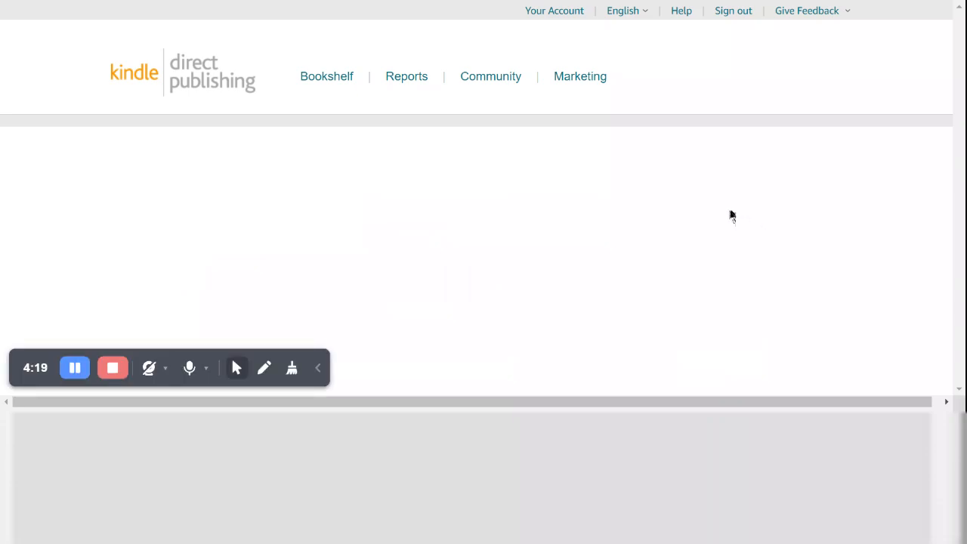
# Examine the paperback's primary marketplace, list prices, printing costs, royalties and Expanded Distribution options for each marketplace
pyautogui.scroll(-8, 731, 216)
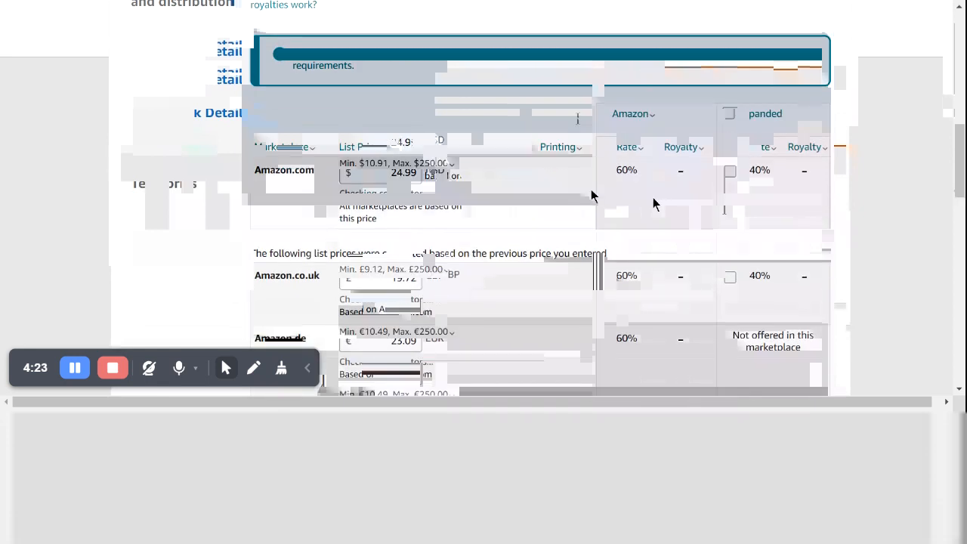
pyautogui.scroll(-1, 742, 92)
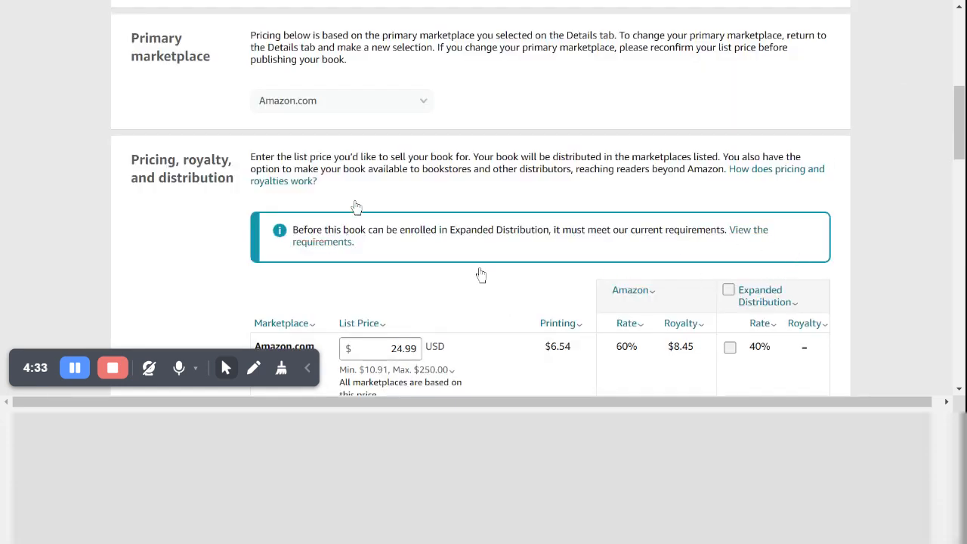
pyautogui.scroll(3, 360, 189)
pyautogui.scroll(-6, 361, 185)
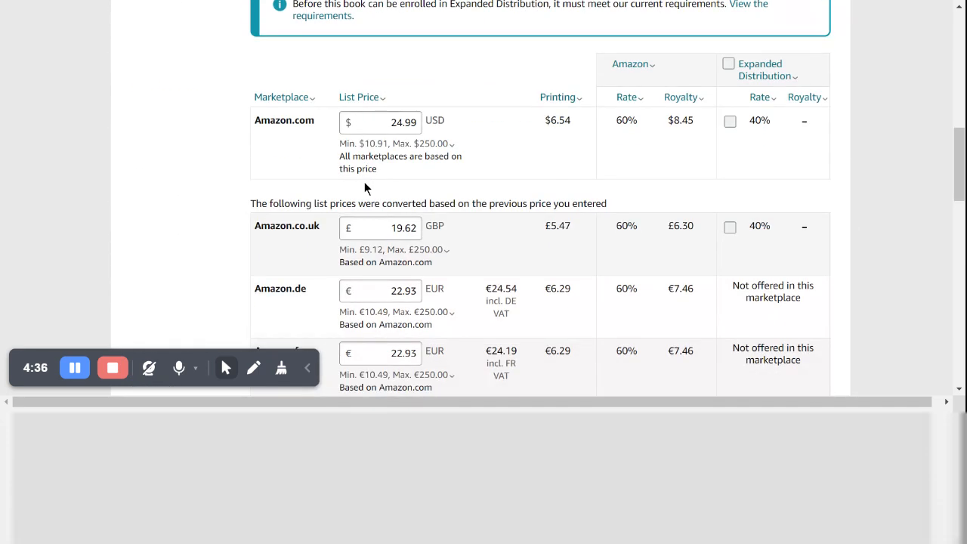
pyautogui.scroll(-9, 363, 181)
pyautogui.scroll(5, 540, 155)
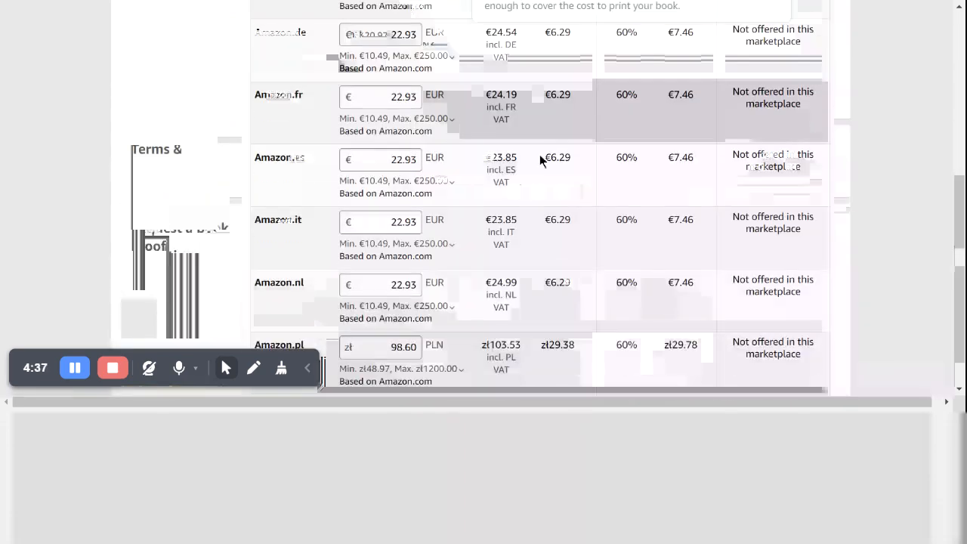
pyautogui.scroll(-5, 539, 155)
pyautogui.scroll(15, 675, 169)
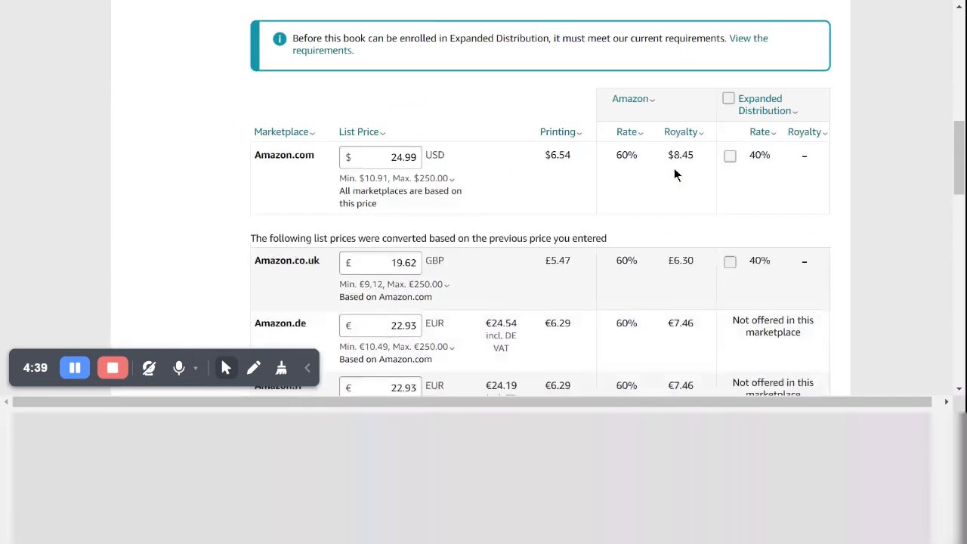